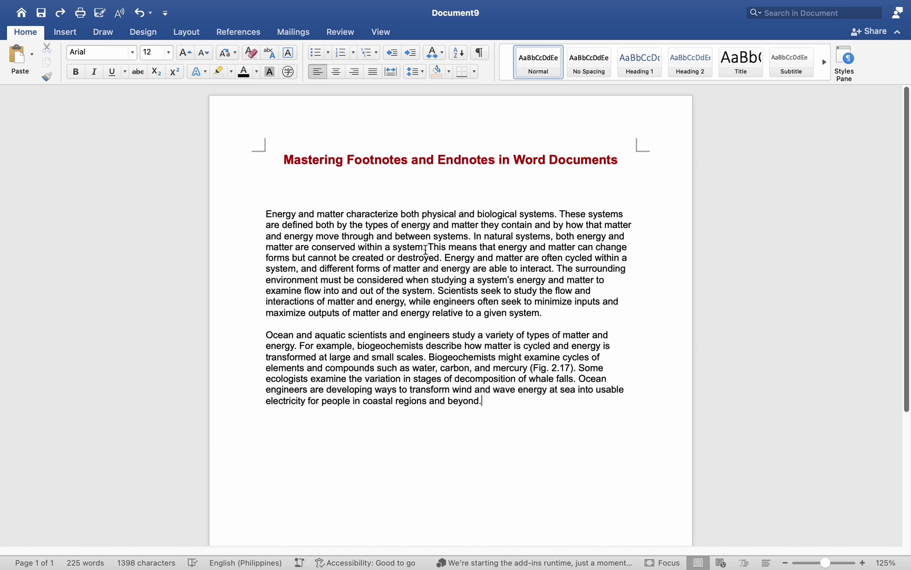
# - Place the cursor after 'within a system.' and bring up the Footnote and Endnote dialog
pyautogui.click(426, 247)
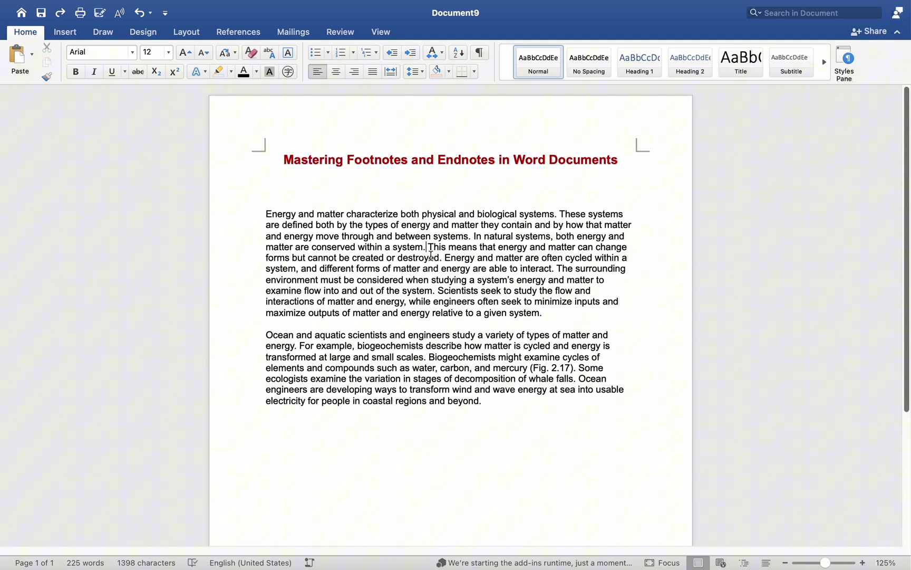
pyautogui.click(232, 33)
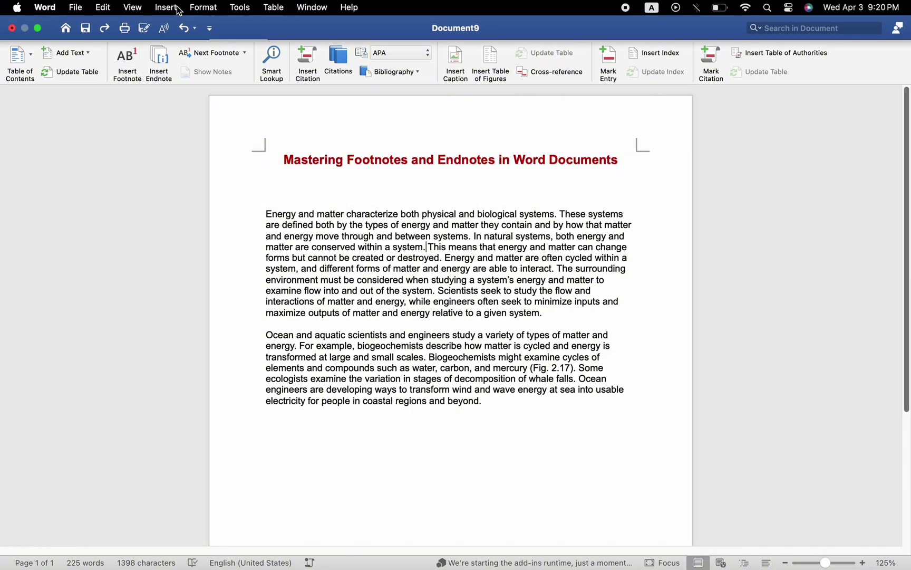
pyautogui.click(166, 7)
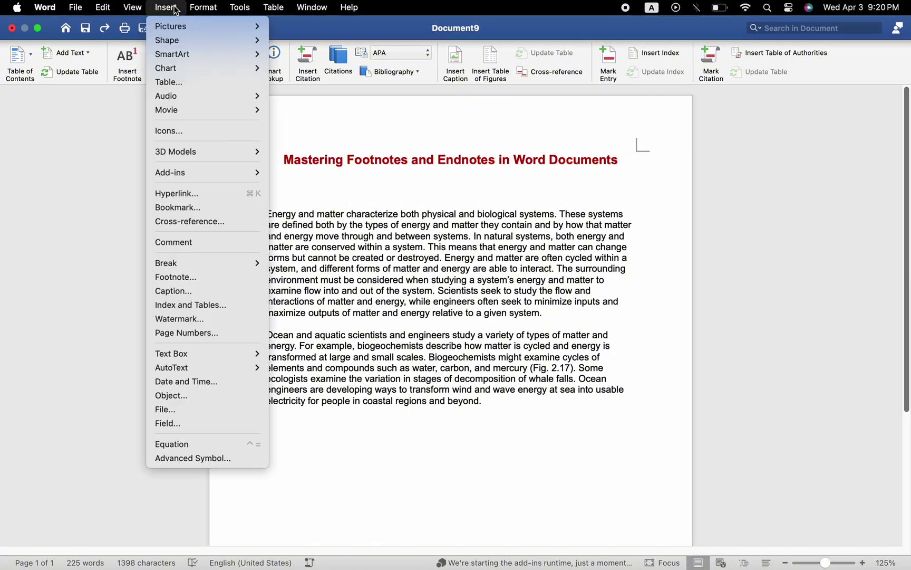
pyautogui.click(178, 276)
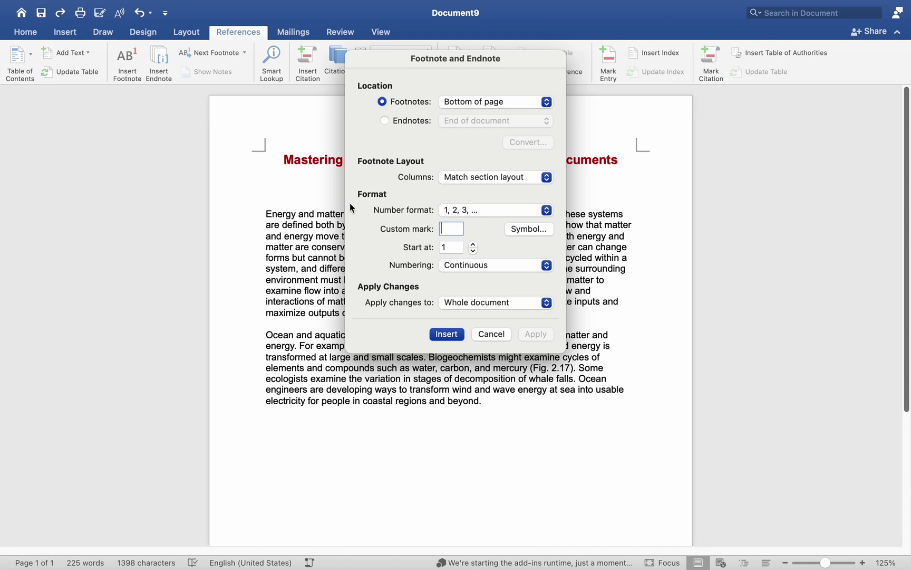
pyautogui.click(386, 120)
pyautogui.click(383, 102)
pyautogui.click(384, 121)
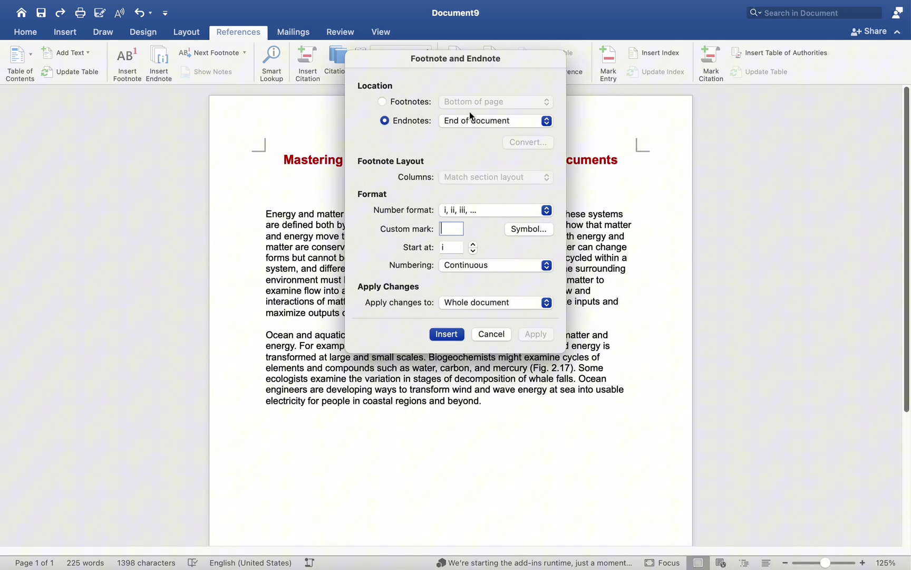
pyautogui.click(384, 101)
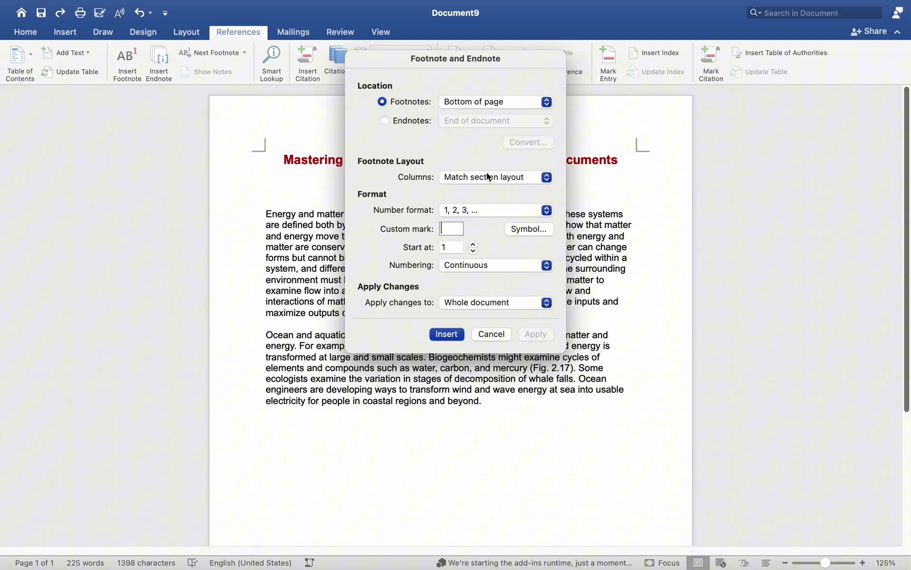
pyautogui.click(544, 211)
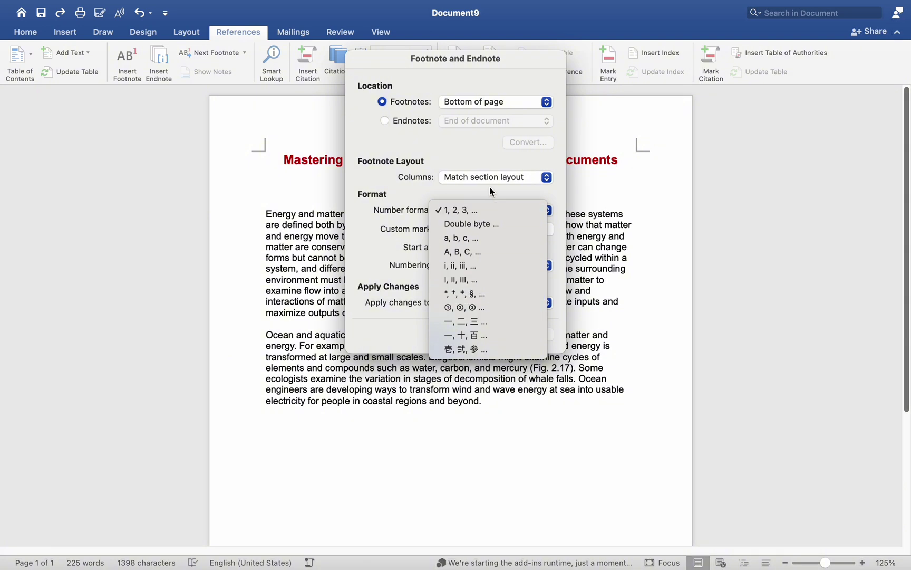
pyautogui.click(449, 188)
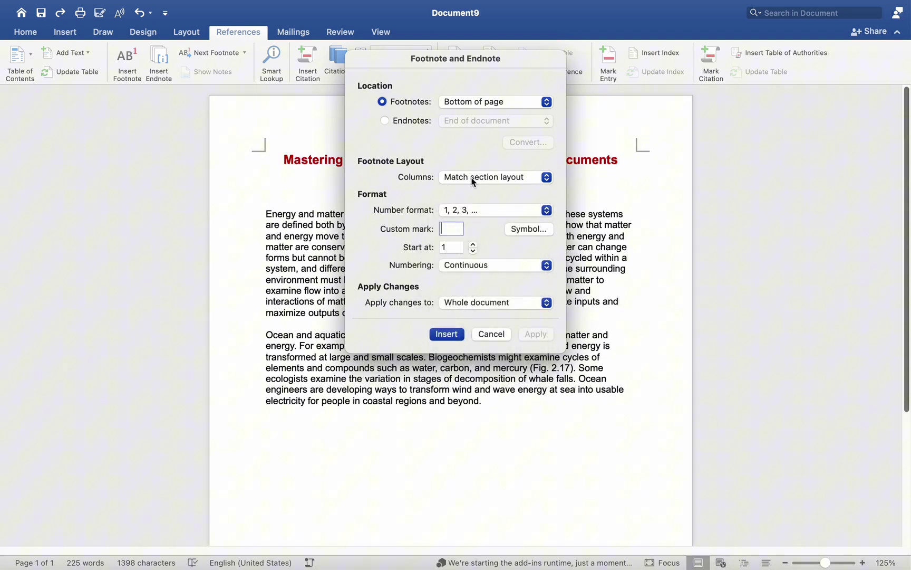
# - Insert footnote 1 after 'within a system.' reading 'Text reference'
pyautogui.click(447, 334)
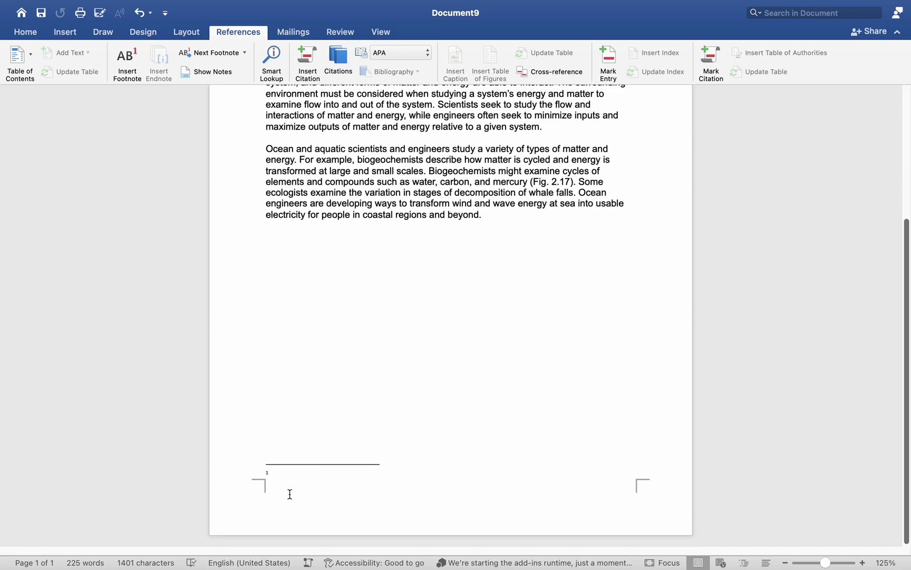
pyautogui.write('tex')
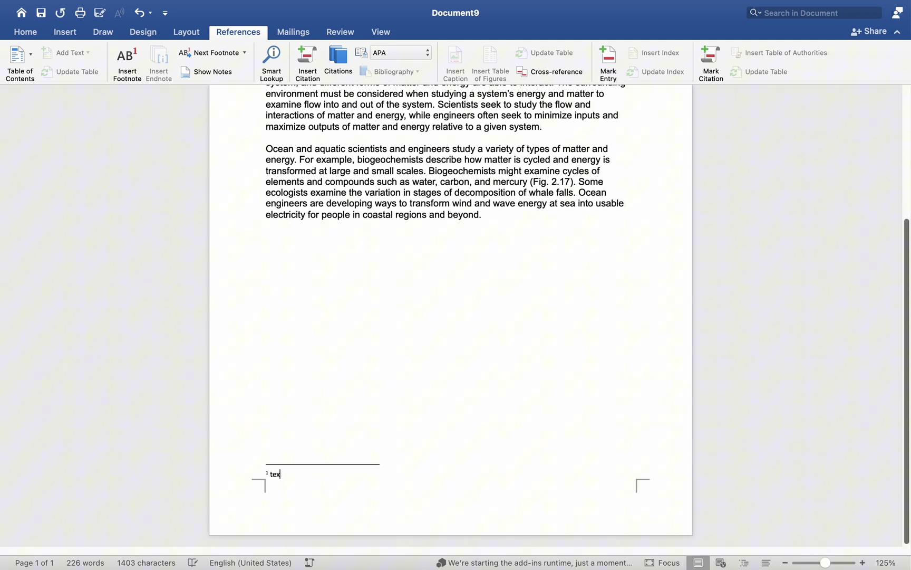
pyautogui.write('Text refere')
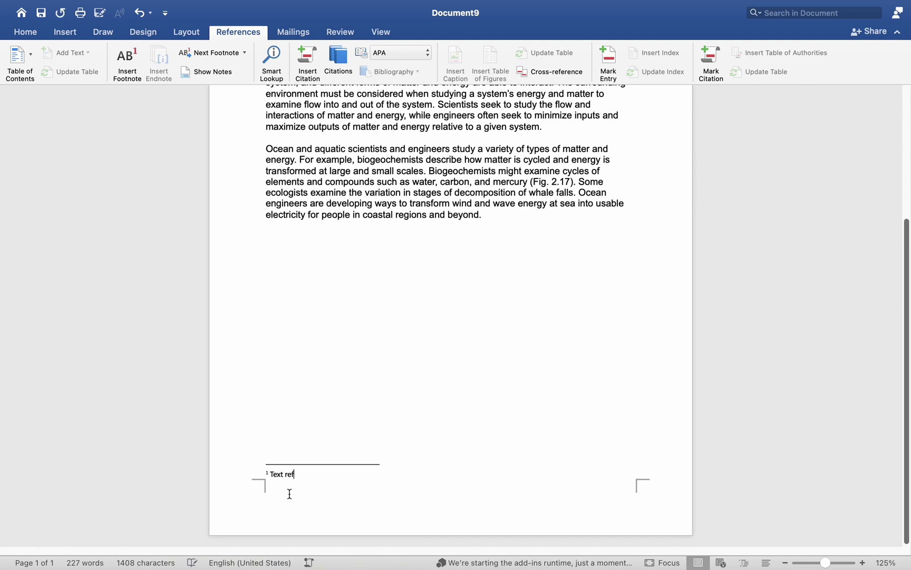
pyautogui.write('nce')
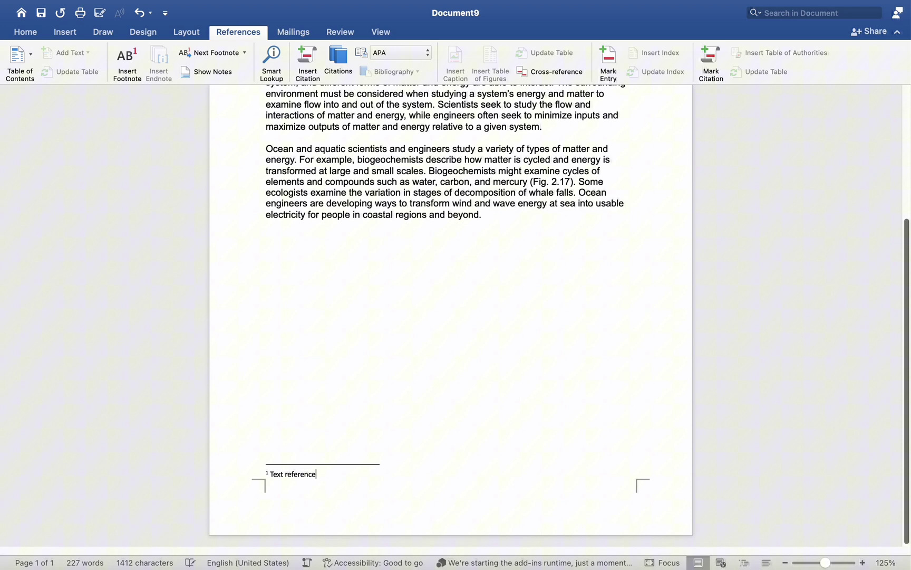
pyautogui.doubleClick(266, 474)
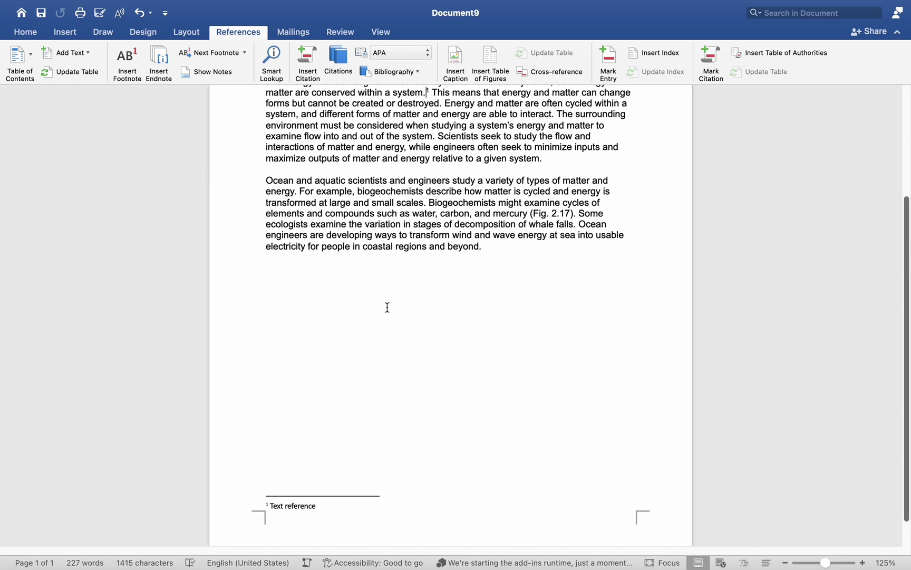
pyautogui.scroll(1, 381, 307)
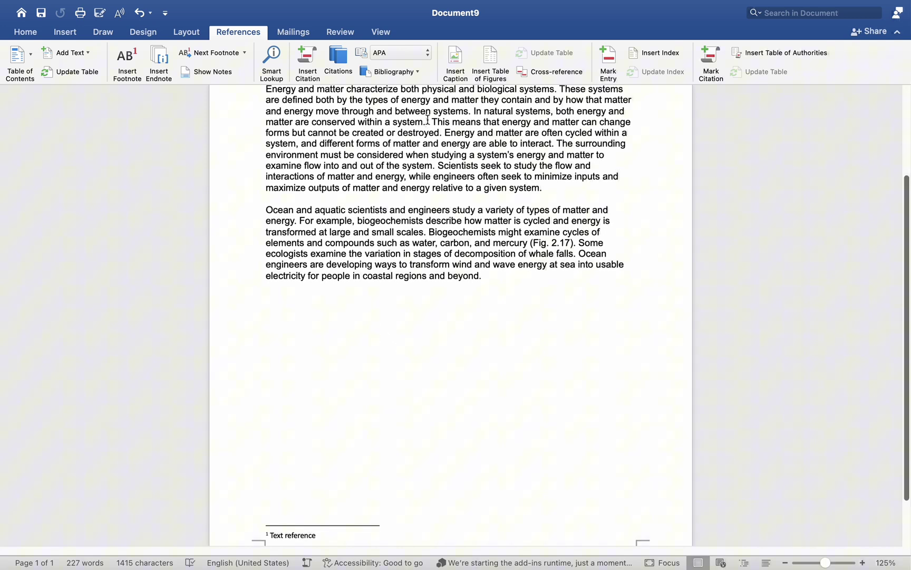
pyautogui.scroll(3, 427, 120)
pyautogui.doubleClick(430, 207)
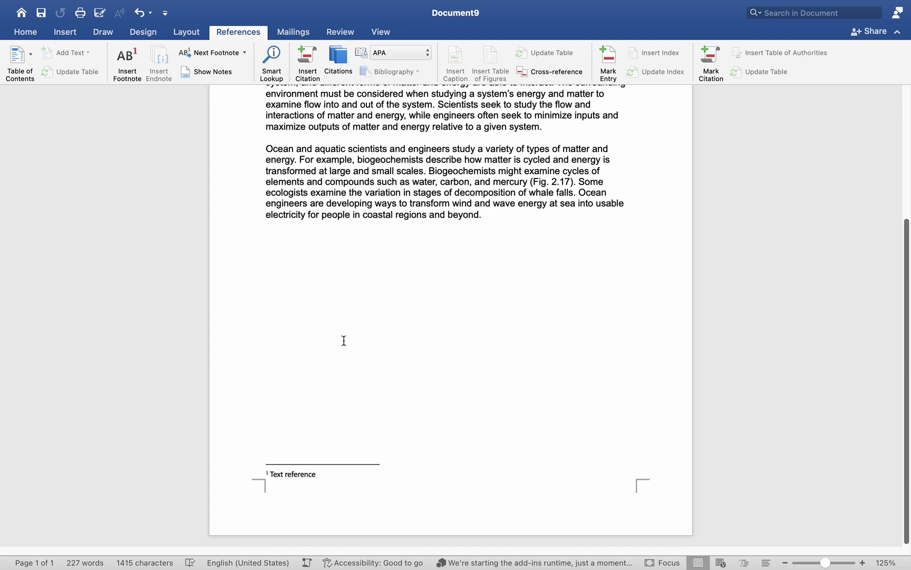
pyautogui.click(466, 345)
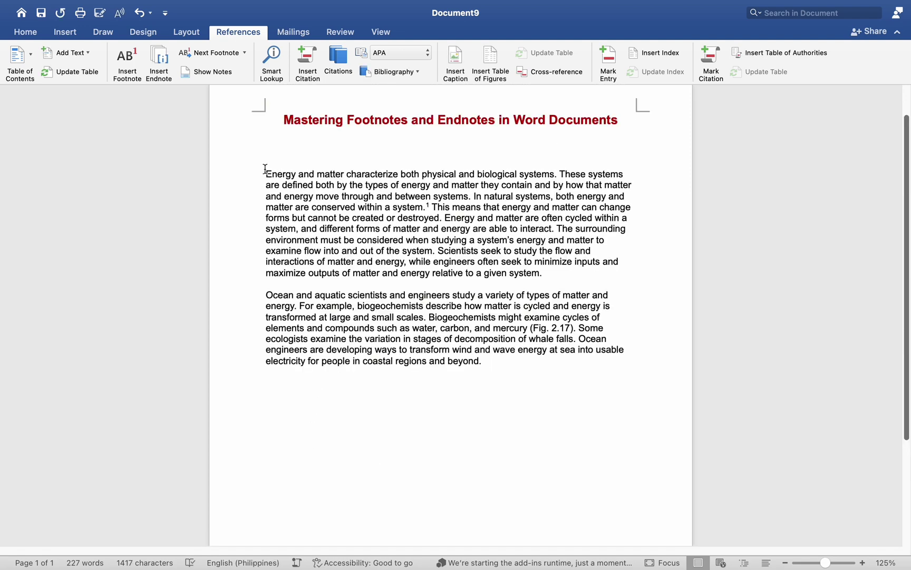
# - Insert endnote 'i' after 'coastal regions and beyond.' reading 'End'
pyautogui.click(156, 64)
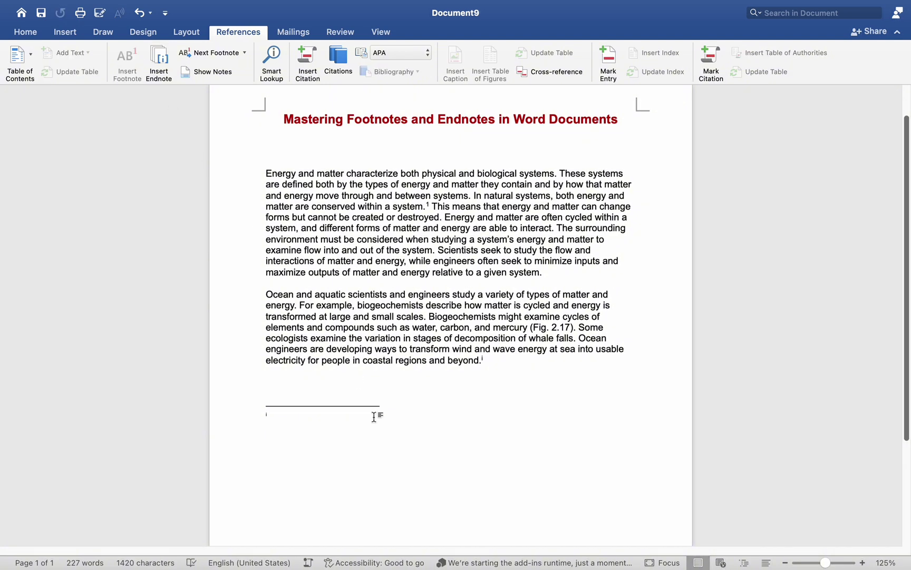
pyautogui.scroll(-2, 374, 417)
pyautogui.scroll(-1, 342, 378)
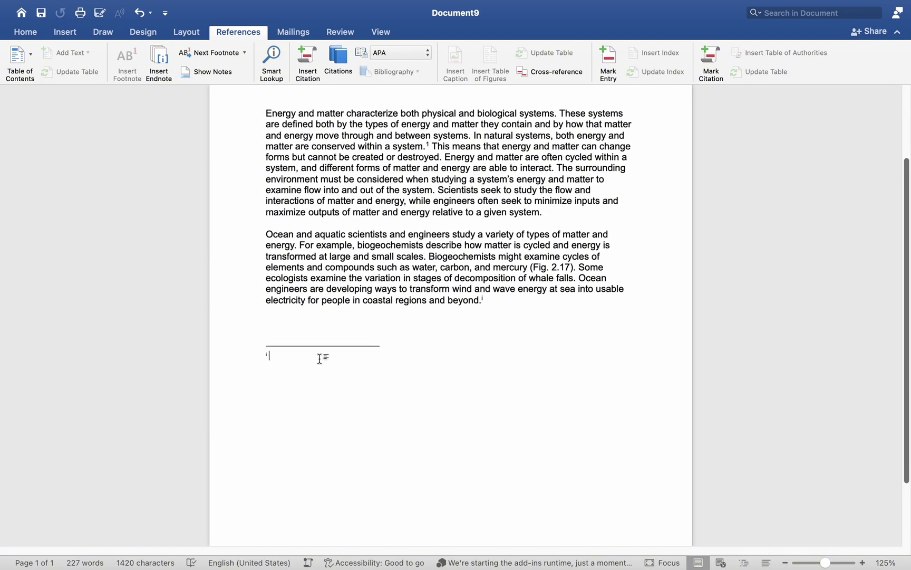
pyautogui.write('En')
pyautogui.write('d')
pyautogui.scroll(1, 322, 367)
pyautogui.scroll(2, 322, 372)
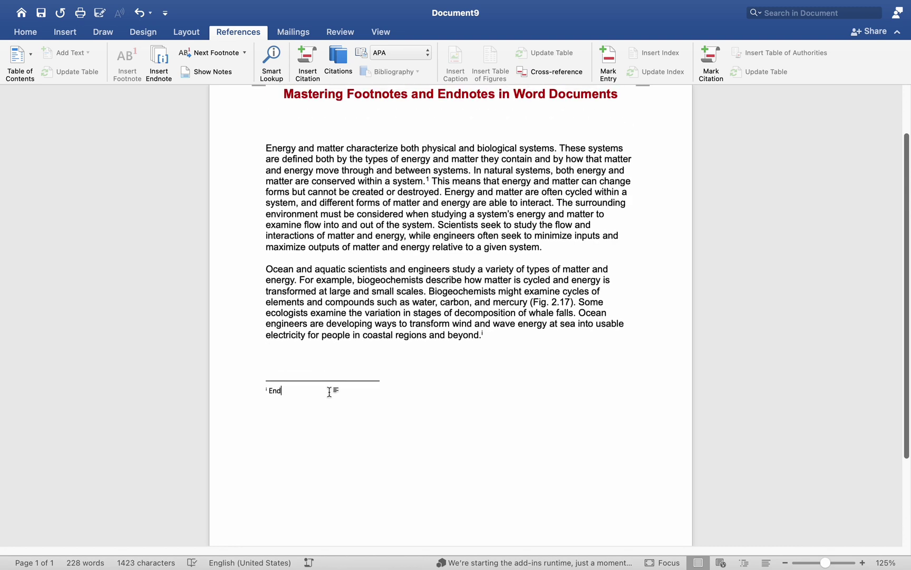
pyautogui.scroll(2, 398, 378)
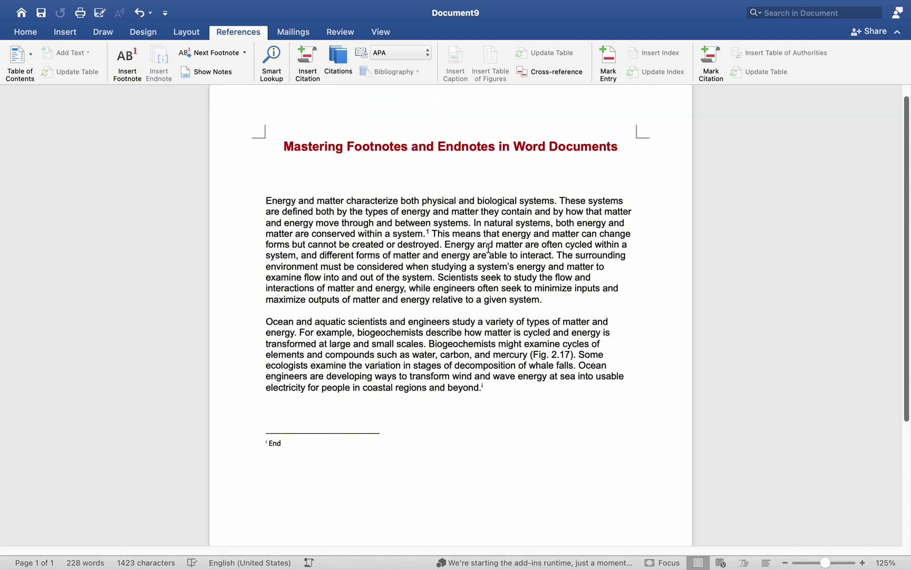
pyautogui.scroll(1, 487, 247)
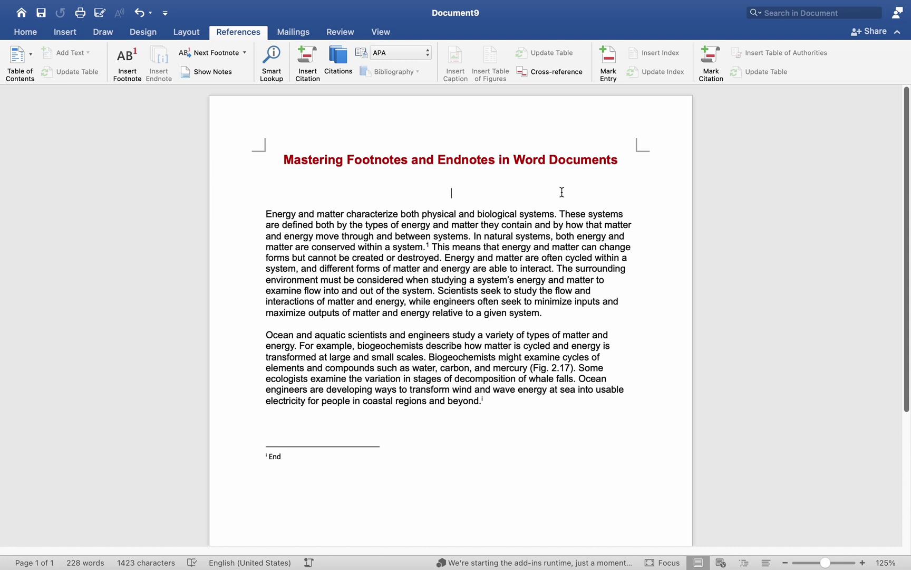